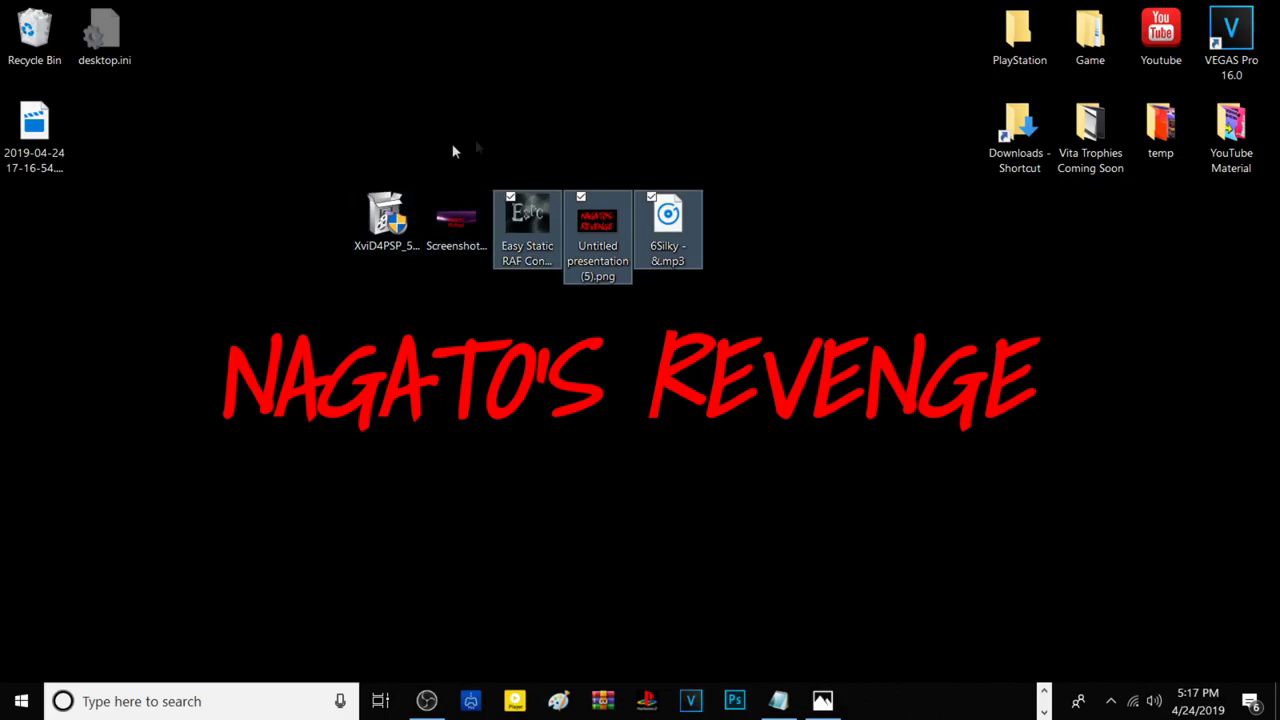
Deselect the desktop icons and open the Screenshot_99899.png title image in Photos
{"action": "left_click", "coordinate": [610, 556]}
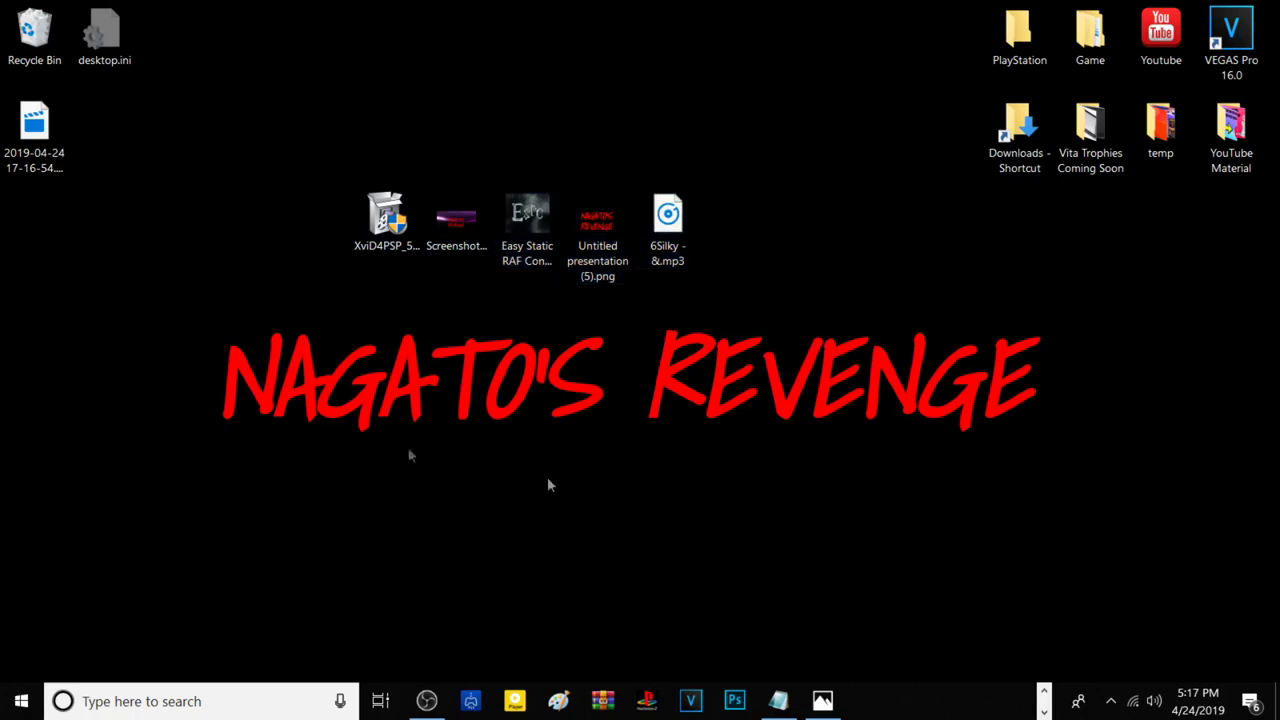
{"action": "left_click", "coordinate": [823, 702]}
View Screenshot_99899.png maximized in Photos, then restore and minimize its window
{"action": "left_click", "coordinate": [745, 63]}
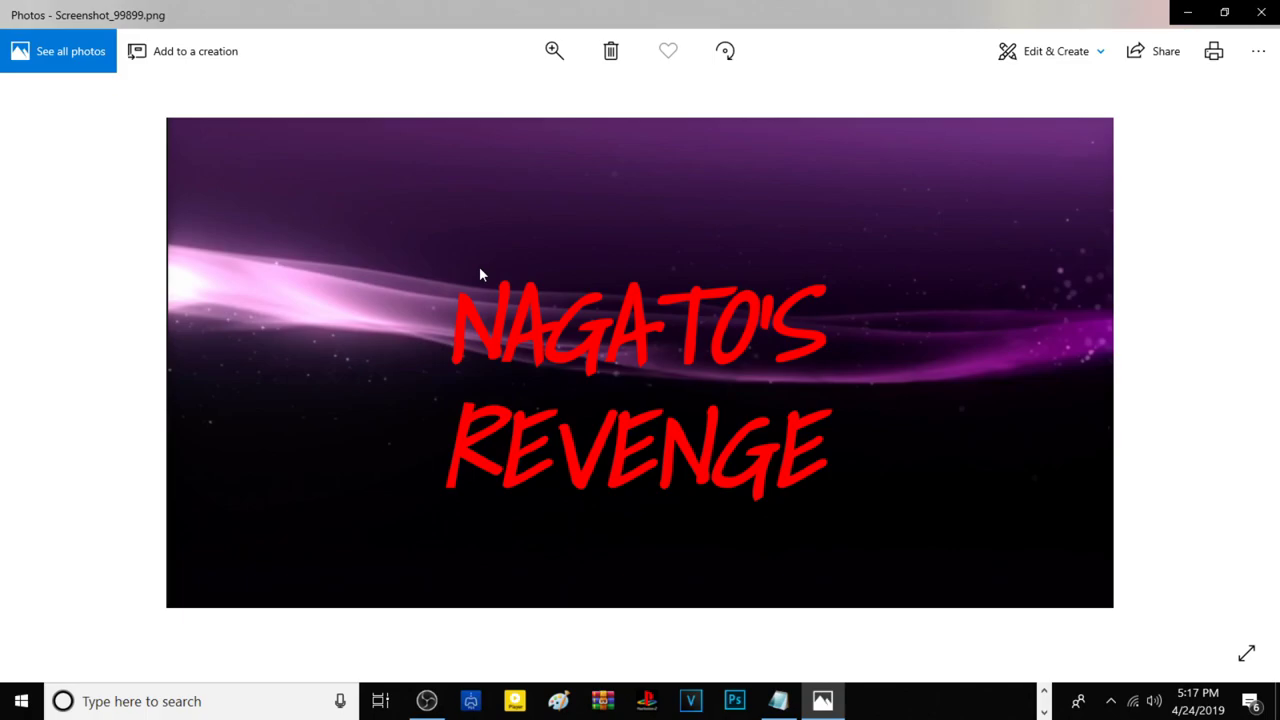
{"action": "left_click", "coordinate": [1224, 12]}
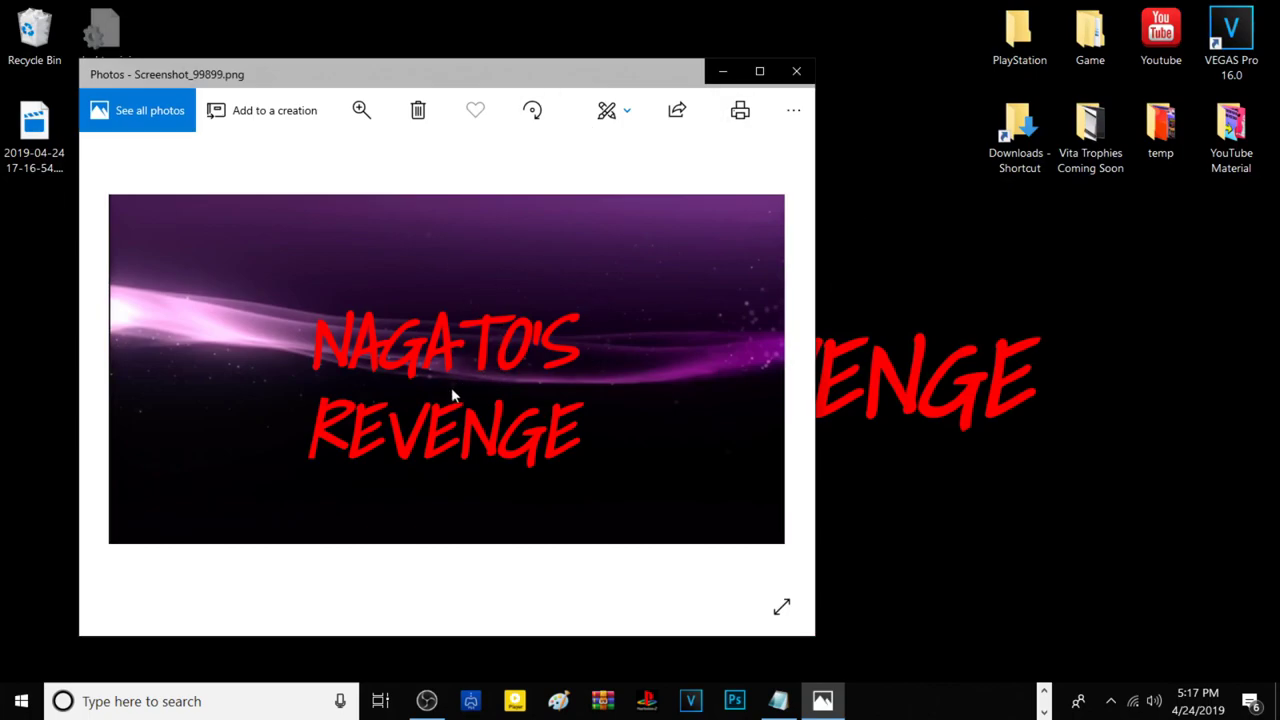
{"action": "left_click", "coordinate": [722, 71]}
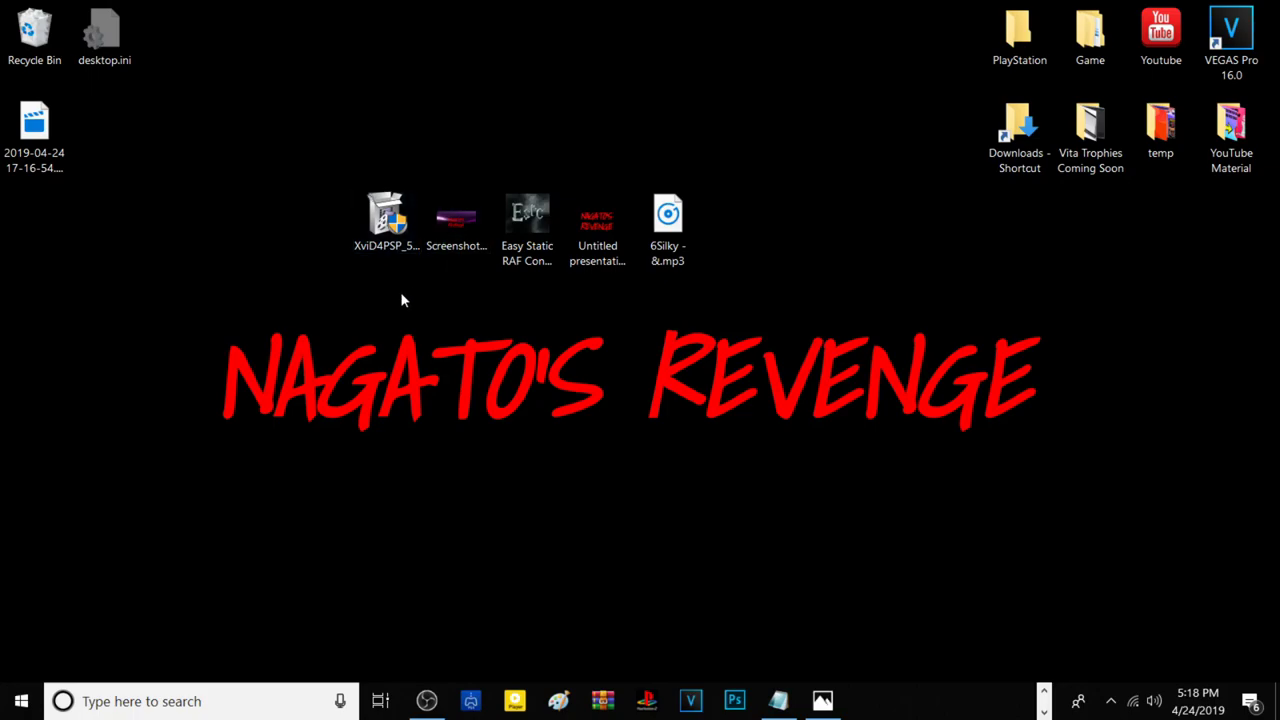
{"action": "left_click", "coordinate": [668, 228]}
{"action": "mouse_move", "coordinate": [684, 222]}
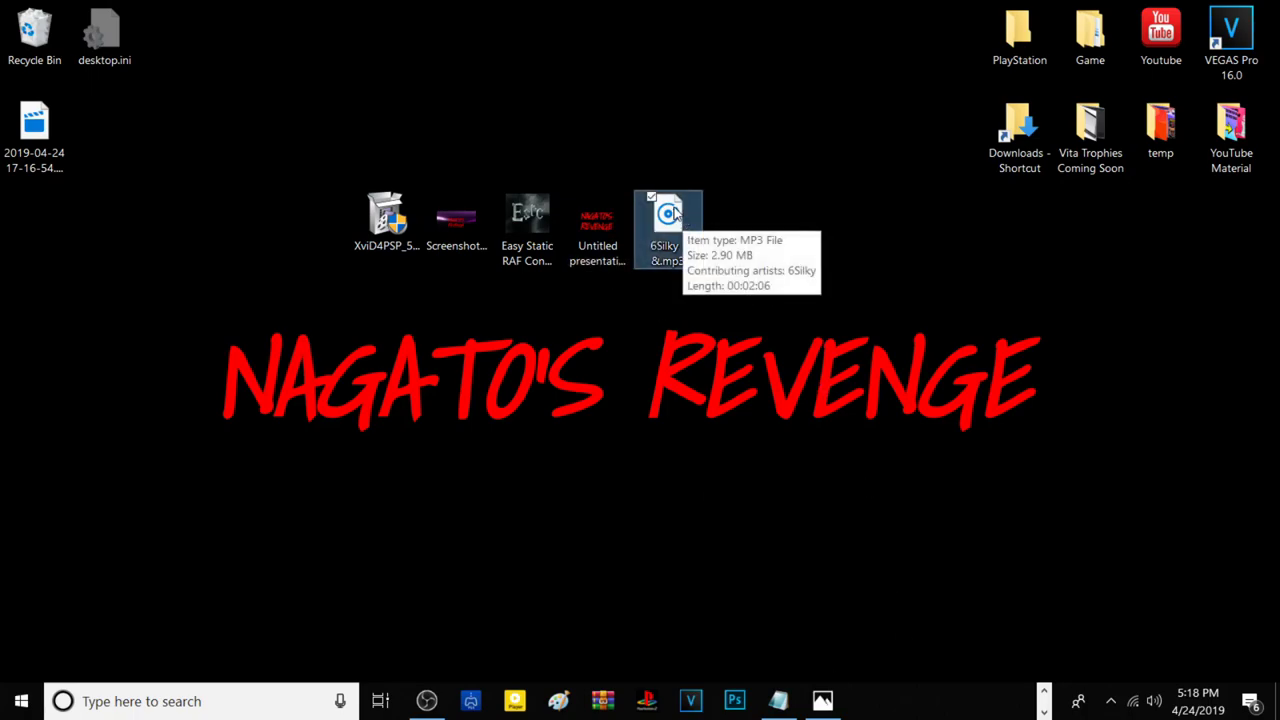
{"action": "left_click_drag", "start_coordinate": [660, 175], "coordinate": [682, 268]}
{"action": "left_click", "coordinate": [664, 297]}
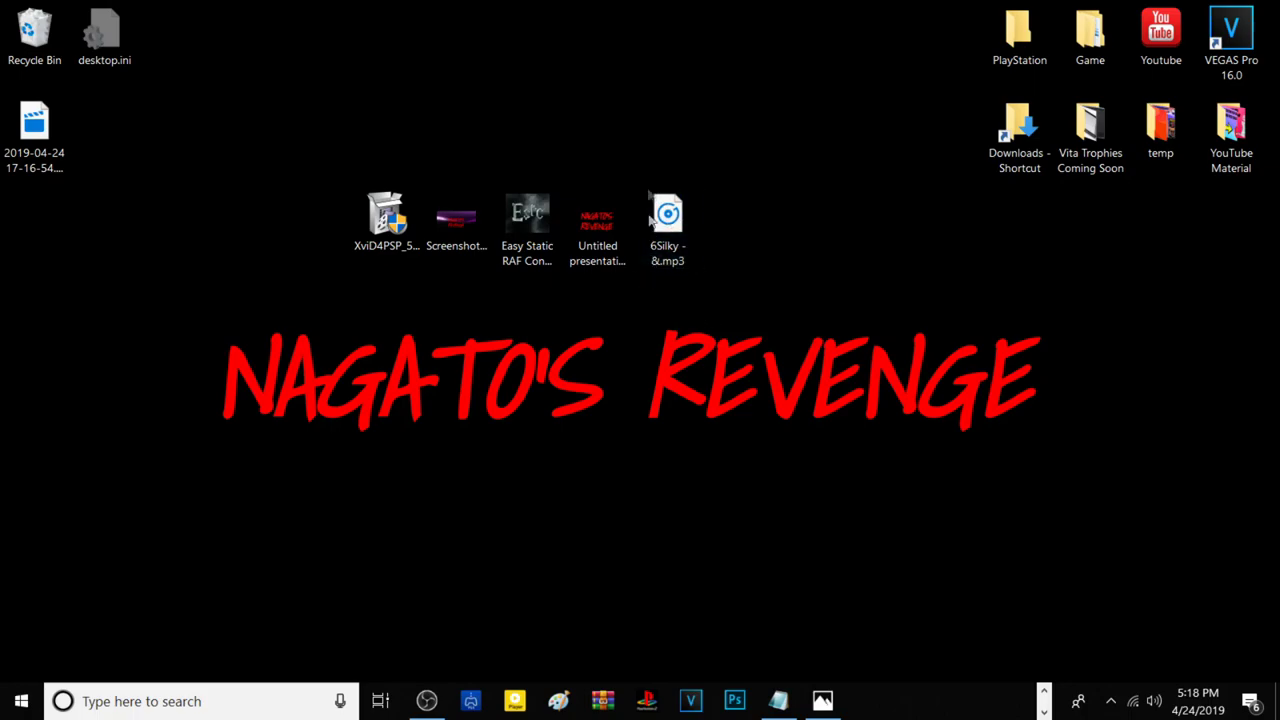
{"action": "left_click", "coordinate": [597, 222]}
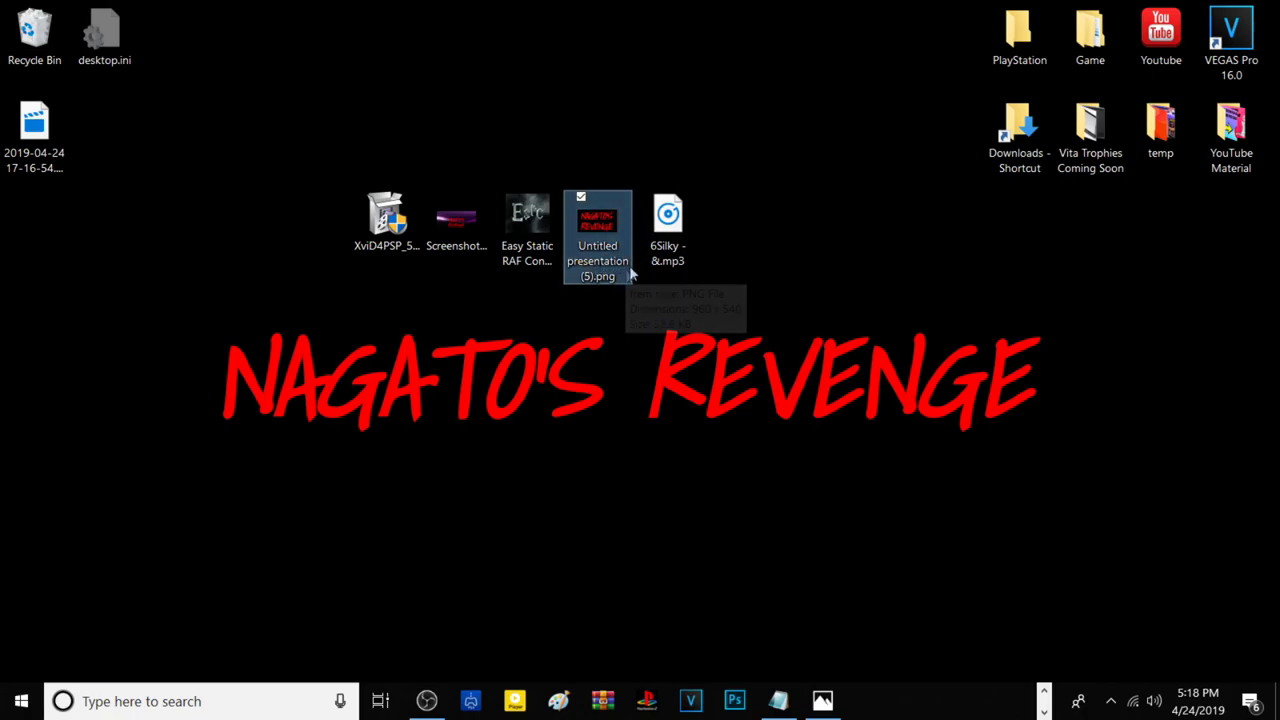
{"action": "left_click", "coordinate": [538, 262]}
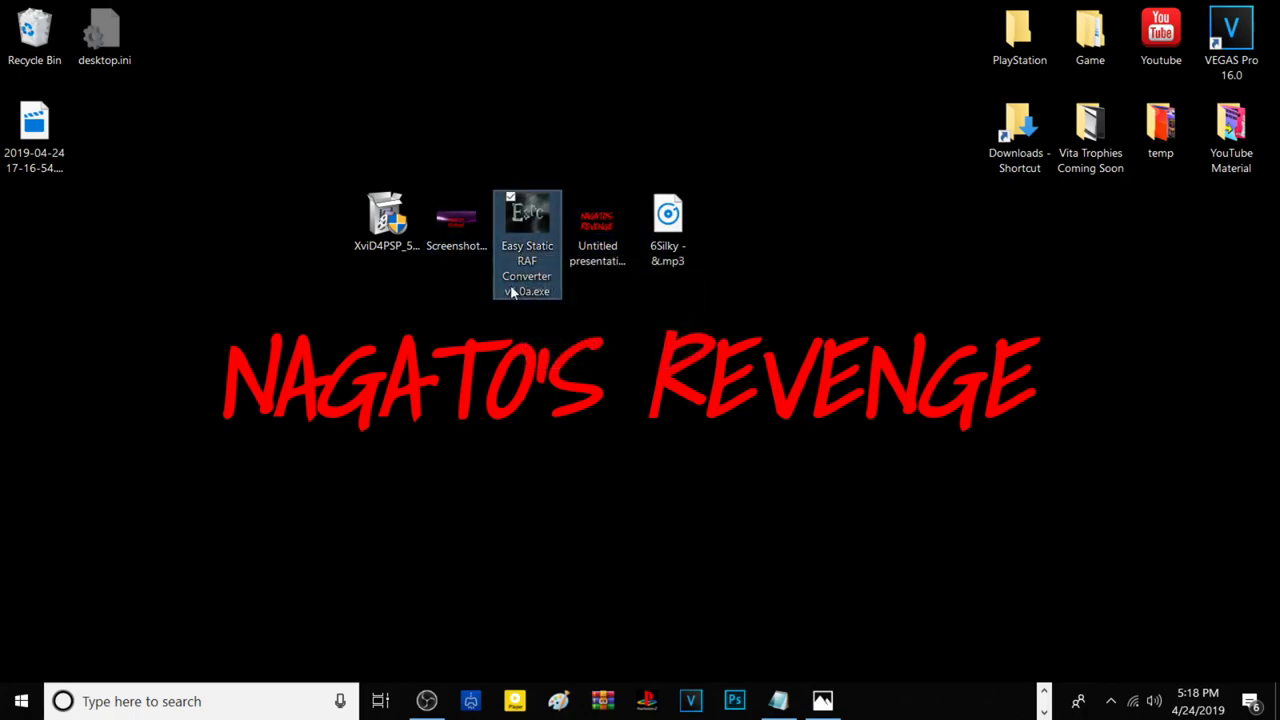
{"action": "left_click", "coordinate": [585, 238]}
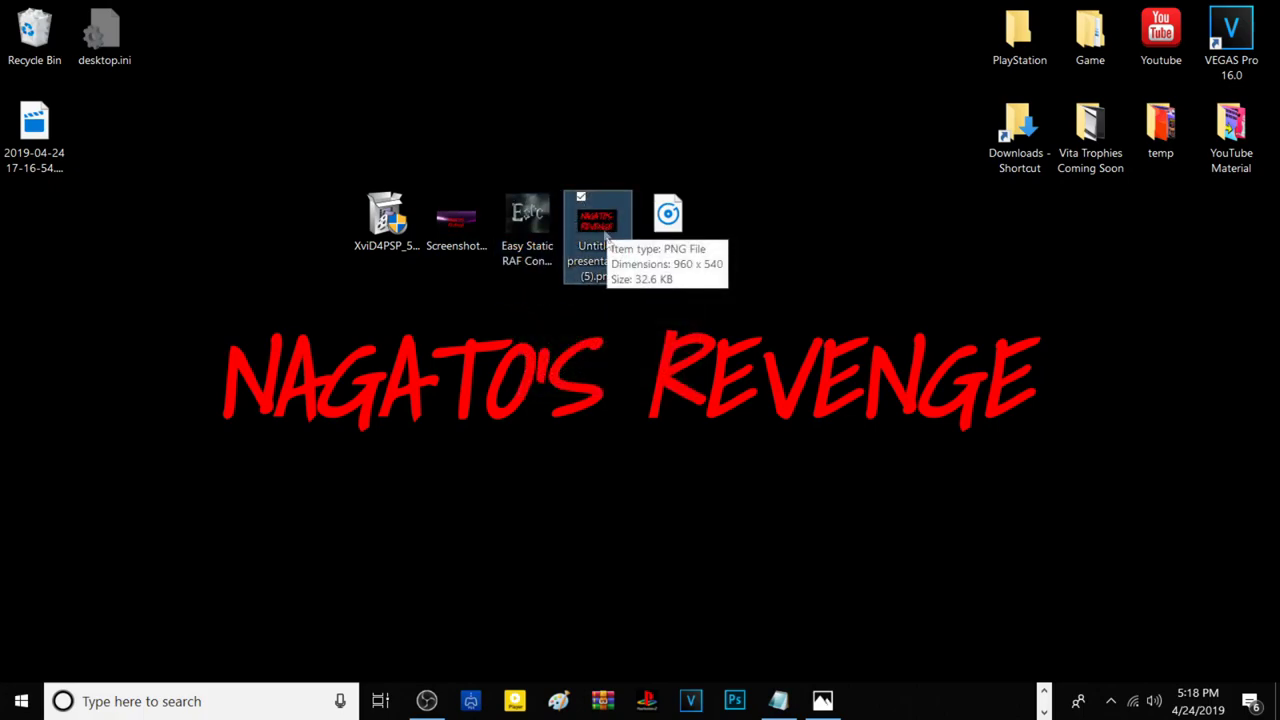
{"action": "left_click", "coordinate": [534, 212]}
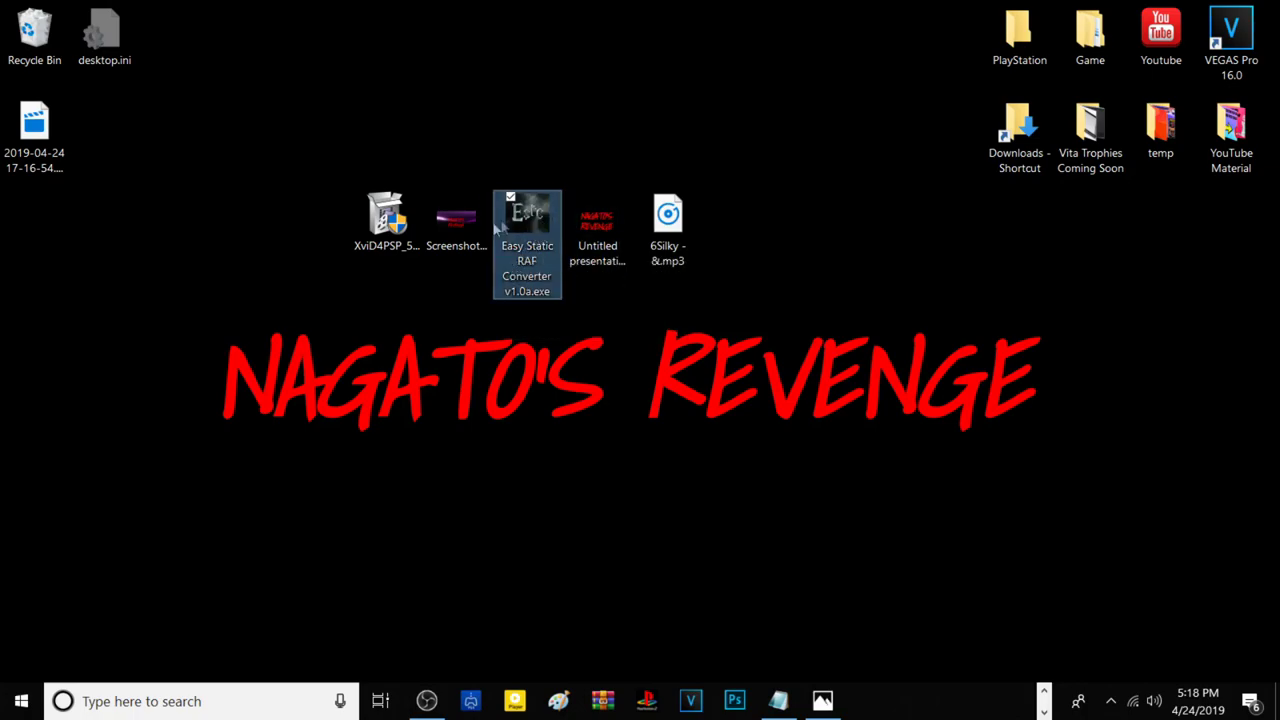
{"action": "left_click", "coordinate": [450, 230]}
Move the Screenshot_99899.png icon to the top centre and XviD4PSP beside Easy Static RAF Converter
{"action": "left_click", "coordinate": [822, 701]}
{"action": "left_click", "coordinate": [822, 701]}
{"action": "left_click_drag", "start_coordinate": [450, 225], "coordinate": [527, 45]}
{"action": "left_click_drag", "start_coordinate": [406, 188], "coordinate": [420, 245]}
{"action": "left_click_drag", "start_coordinate": [395, 225], "coordinate": [430, 260]}
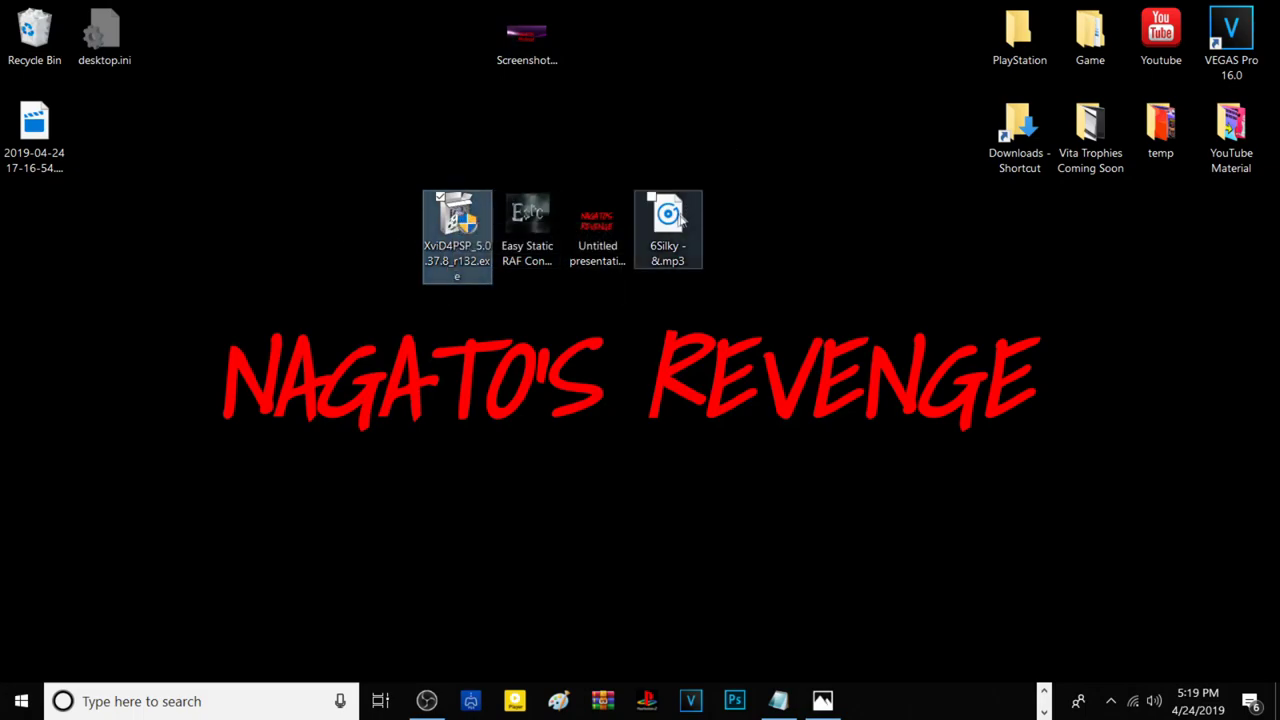
Select the 6Silky mp3, XviD4PSP installer and Untitled presentation (5).png icons in turn
{"action": "left_click", "coordinate": [672, 220]}
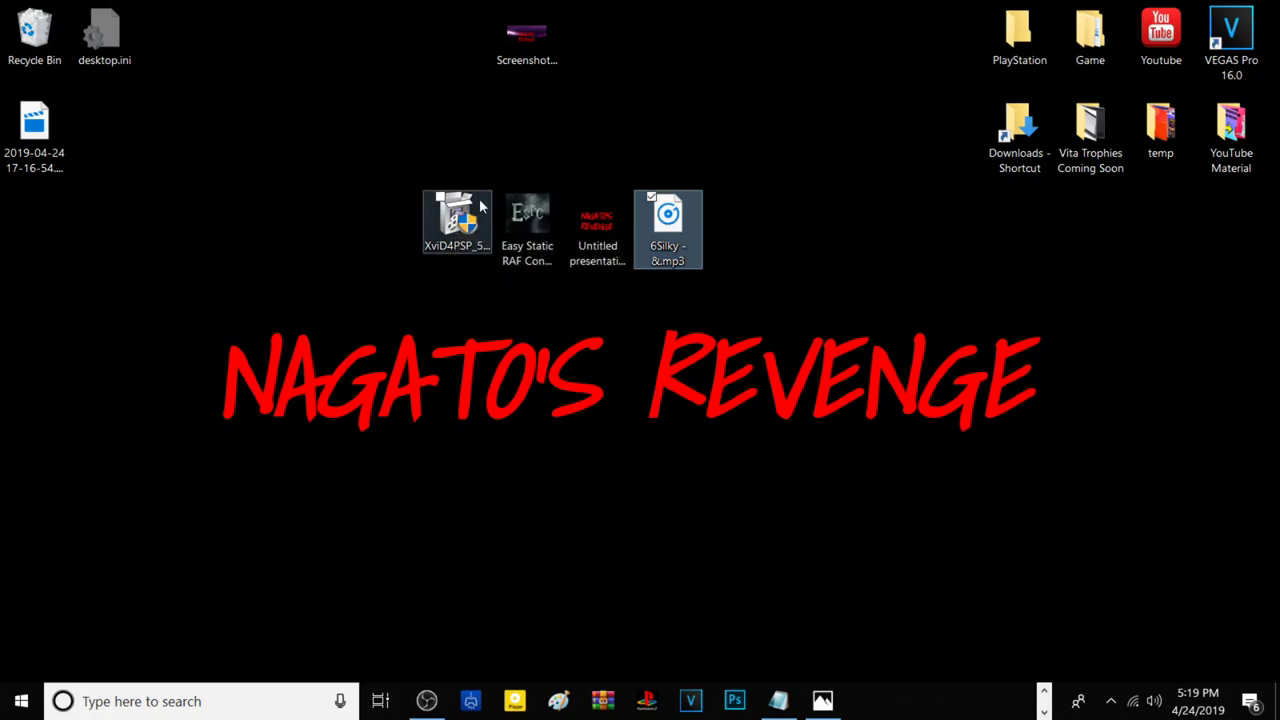
{"action": "left_click", "coordinate": [468, 228]}
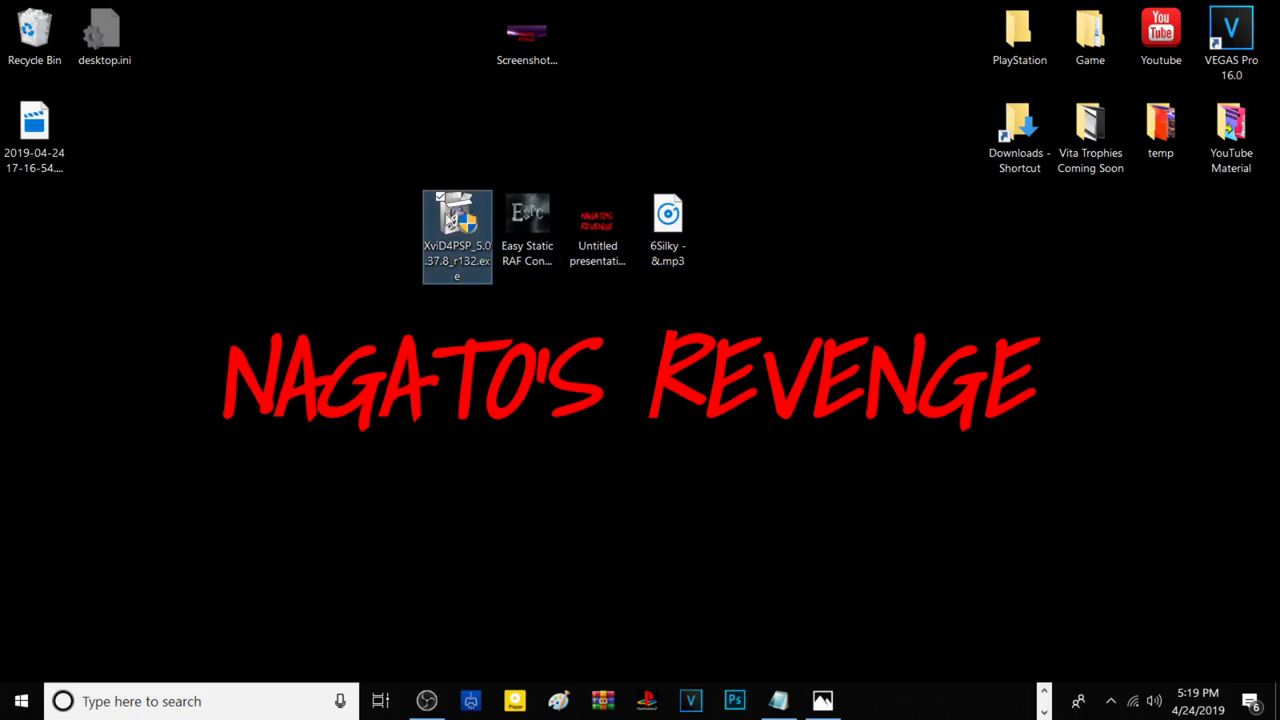
{"action": "left_click", "coordinate": [610, 240]}
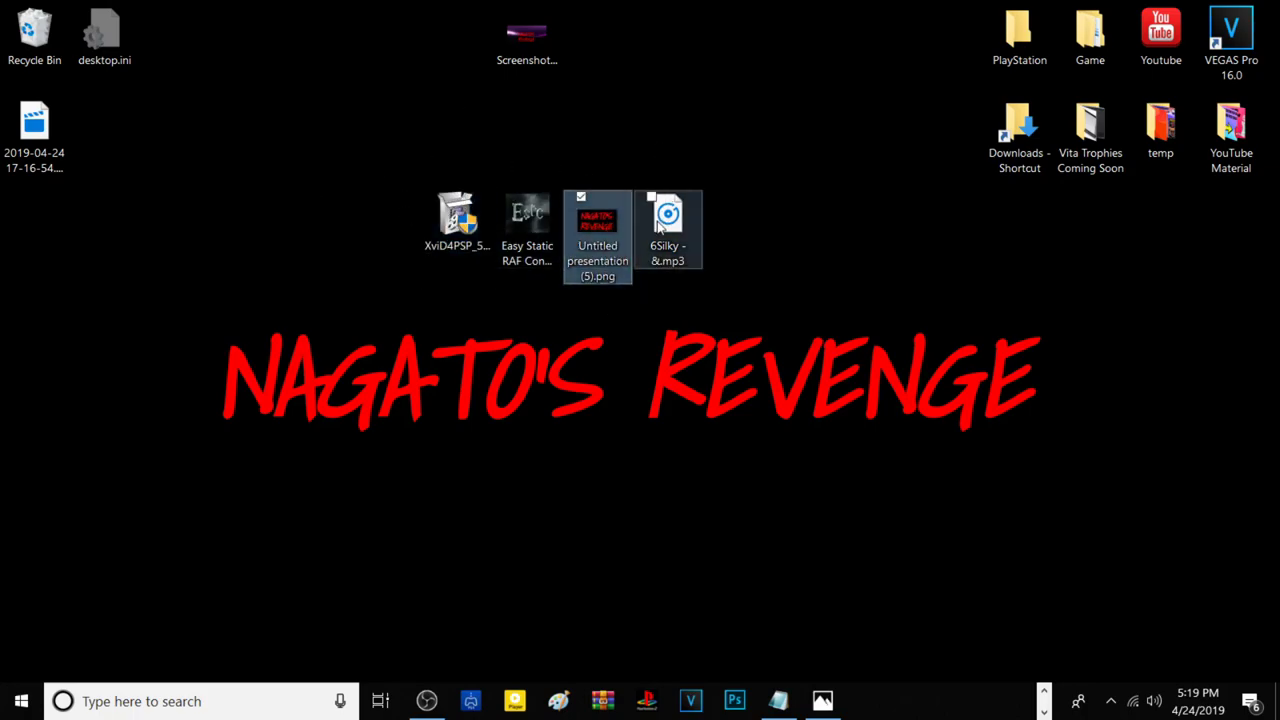
{"action": "left_click", "coordinate": [665, 218]}
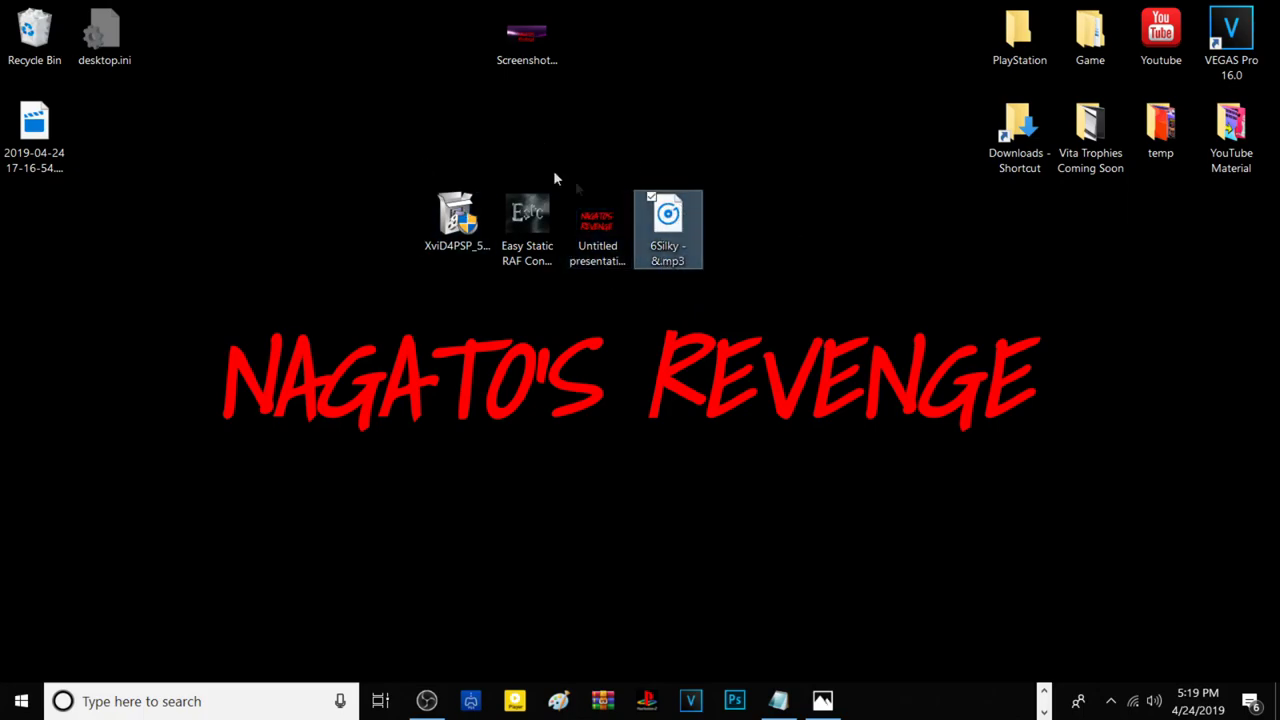
Drag 6Silky - &.mp3 from the desktop into mp3cut.net, then maximize Chrome
{"action": "left_click", "coordinate": [1044, 710]}
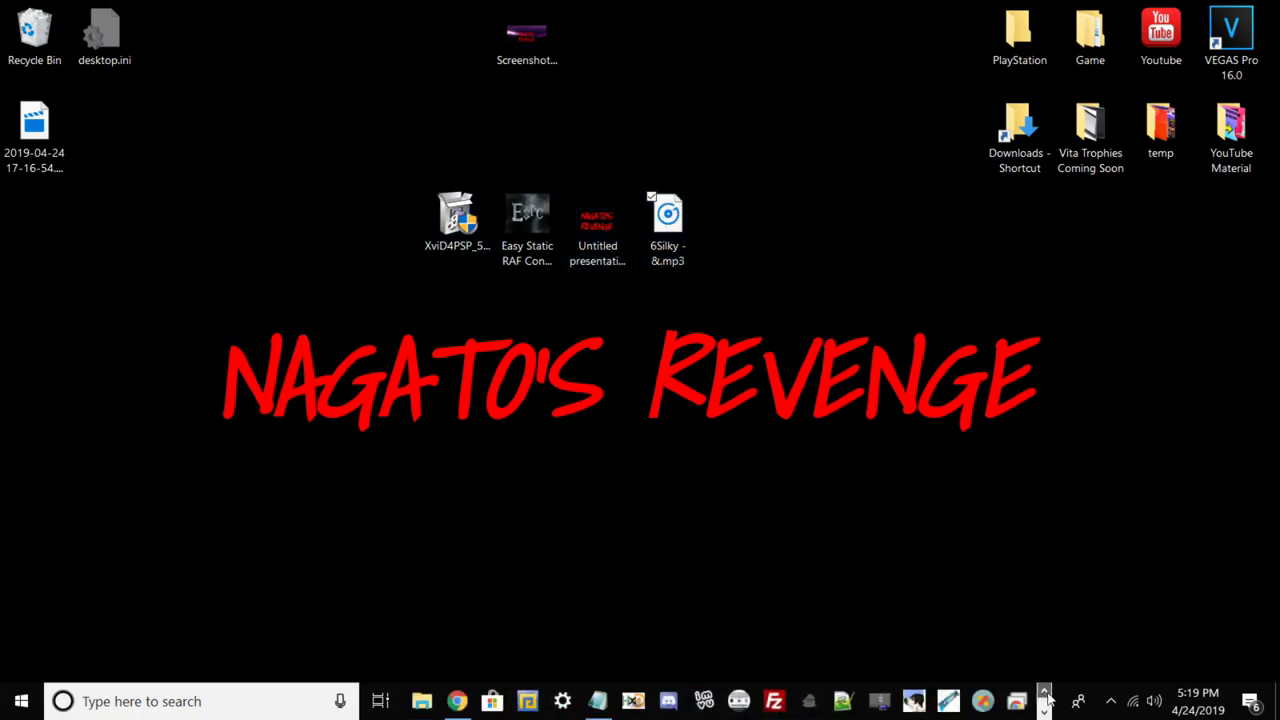
{"action": "left_click", "coordinate": [457, 701]}
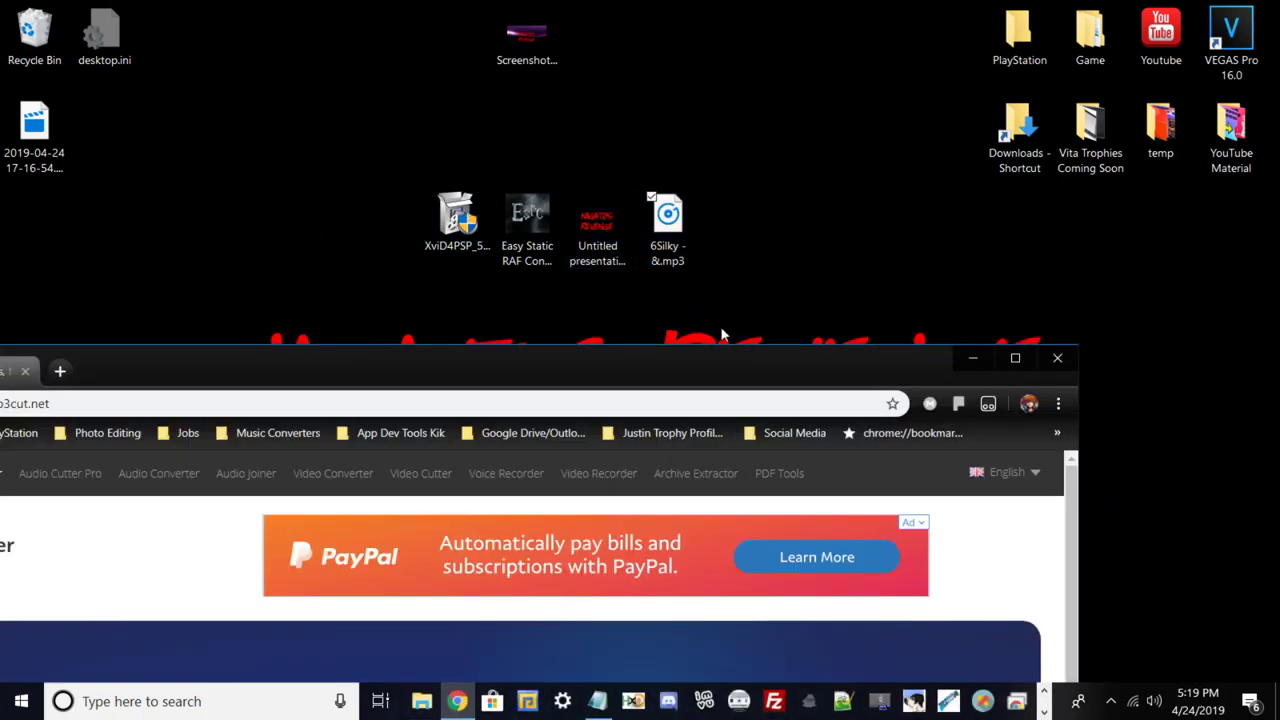
{"action": "left_click", "coordinate": [1015, 357]}
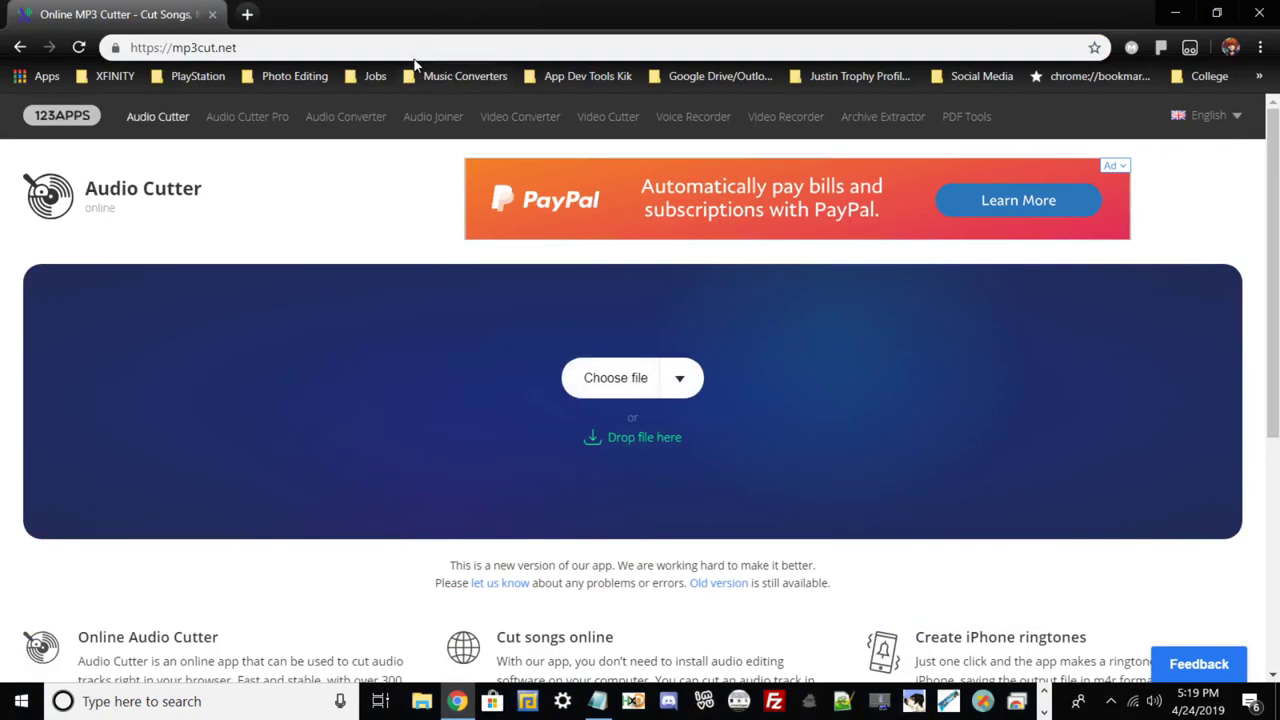
{"action": "left_click", "coordinate": [1228, 13]}
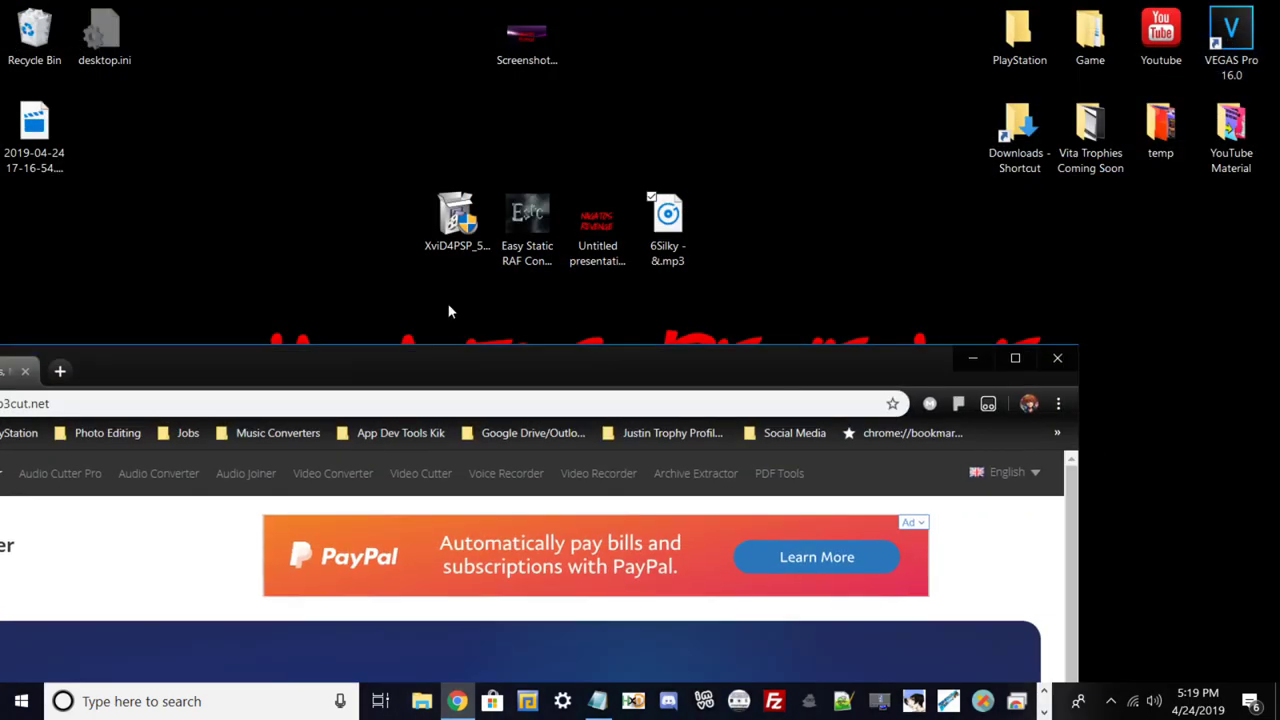
{"action": "left_click_drag", "start_coordinate": [471, 366], "coordinate": [694, 259]}
{"action": "left_click_drag", "start_coordinate": [668, 213], "coordinate": [604, 402]}
{"action": "left_click", "coordinate": [1235, 254]}
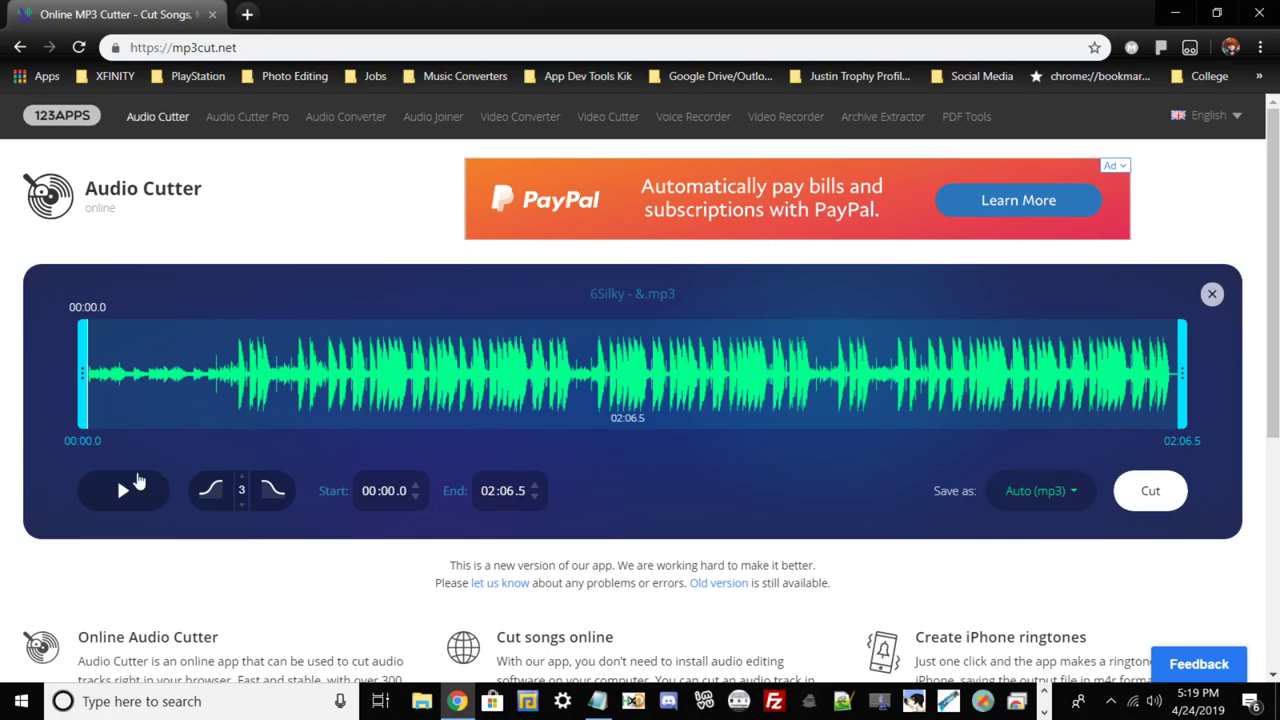
Set the selection handles to 00:14.5 and 00:22.7 for an 8.2-second clip
{"action": "left_click", "coordinate": [135, 505]}
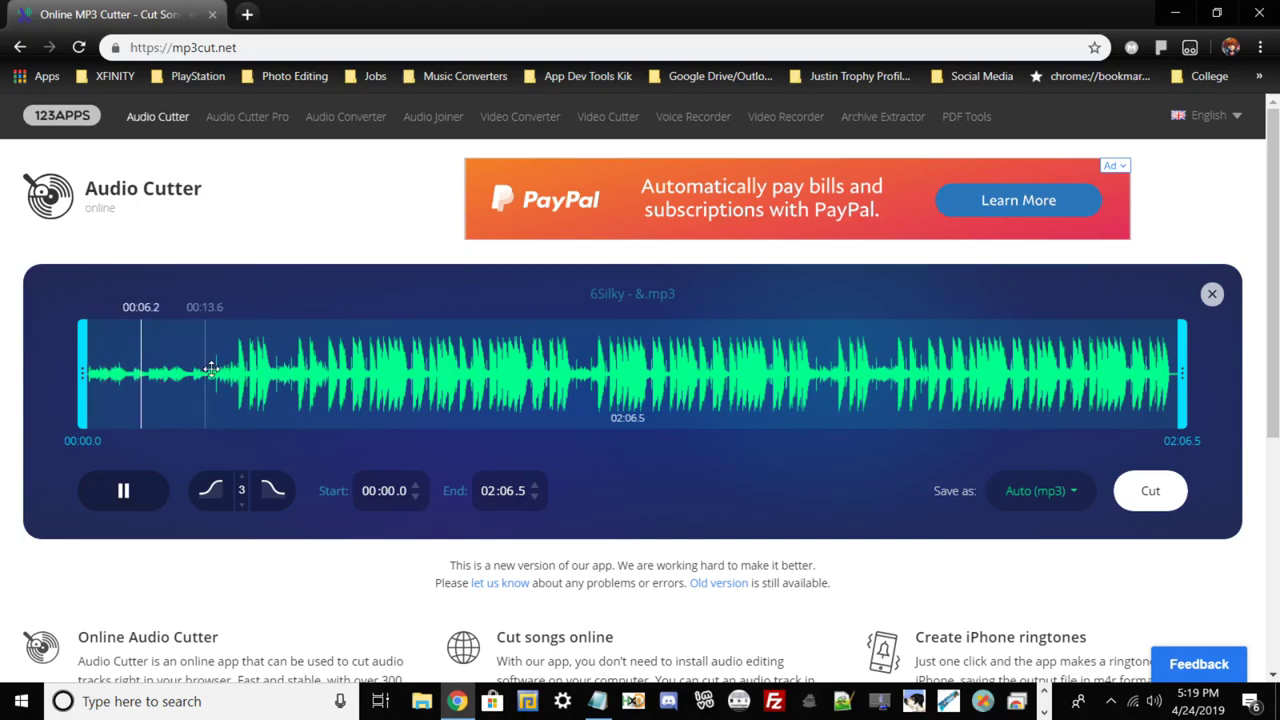
{"action": "left_click_drag", "start_coordinate": [1178, 368], "coordinate": [323, 380]}
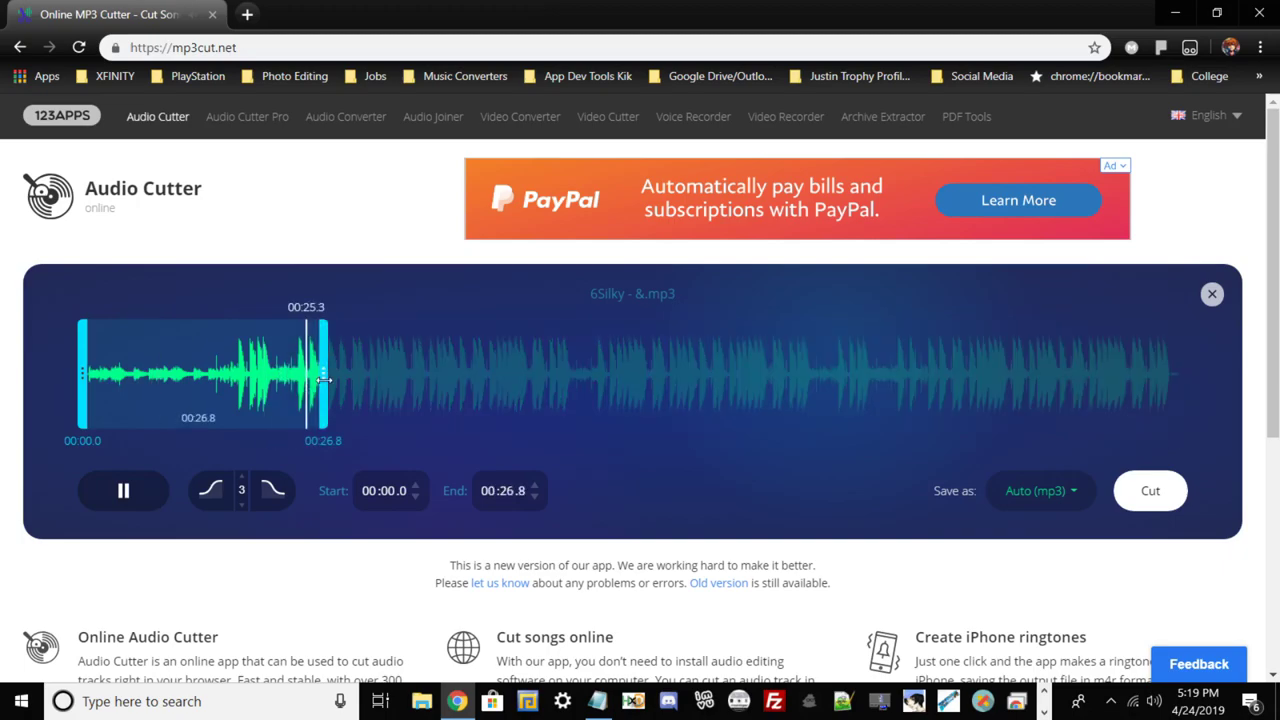
{"action": "left_click_drag", "start_coordinate": [82, 376], "coordinate": [210, 376]}
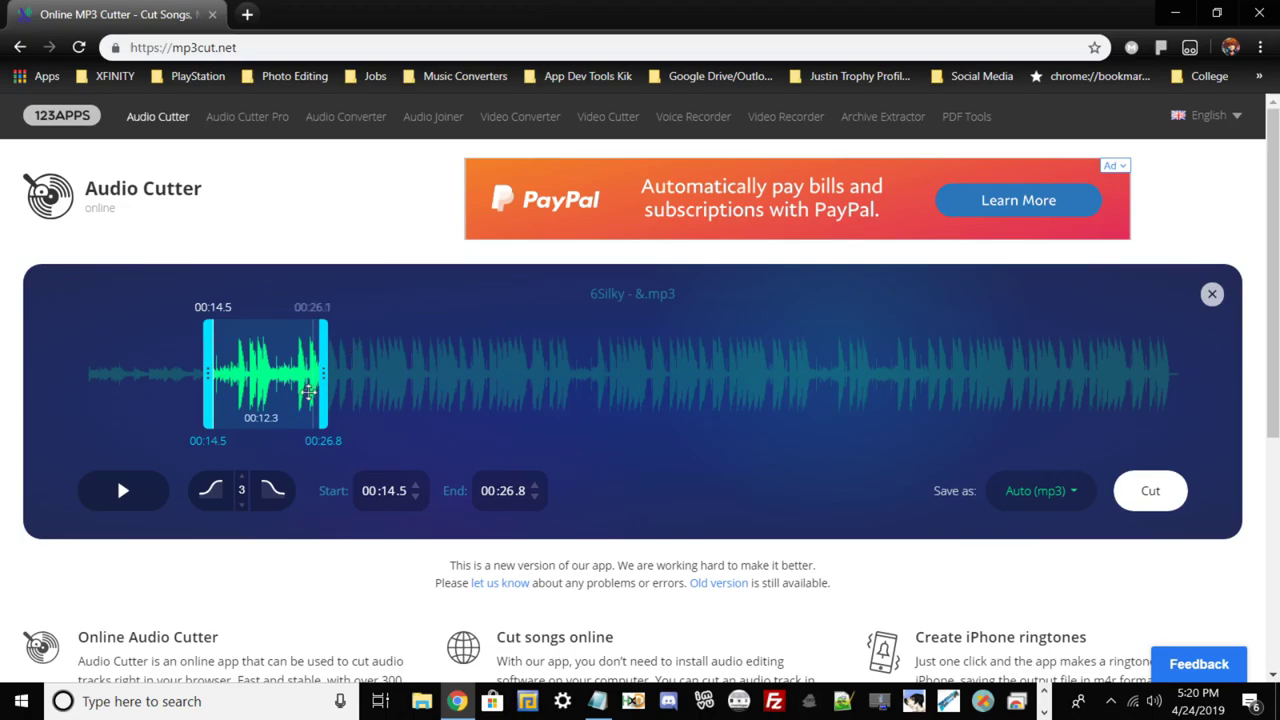
{"action": "left_click_drag", "start_coordinate": [323, 398], "coordinate": [288, 398]}
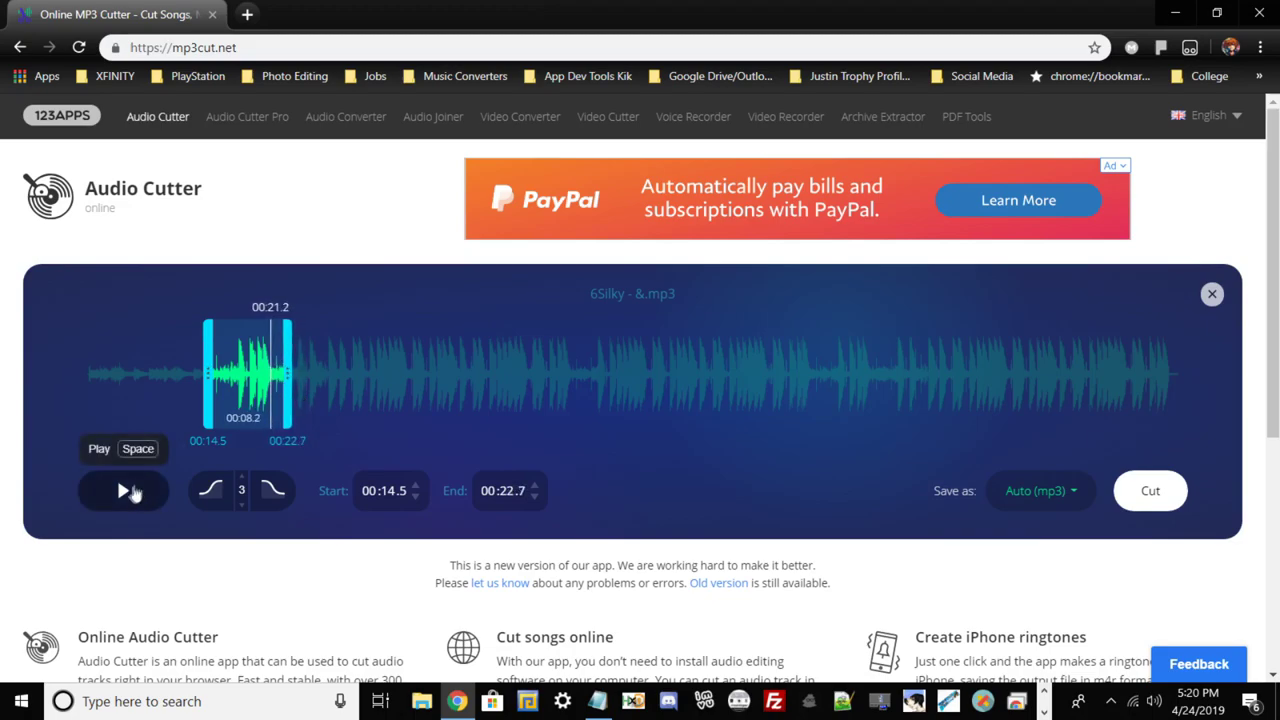
Preview the 00:14.5–00:22.7 selection, replaying it once before pausing
{"action": "left_click", "coordinate": [129, 492]}
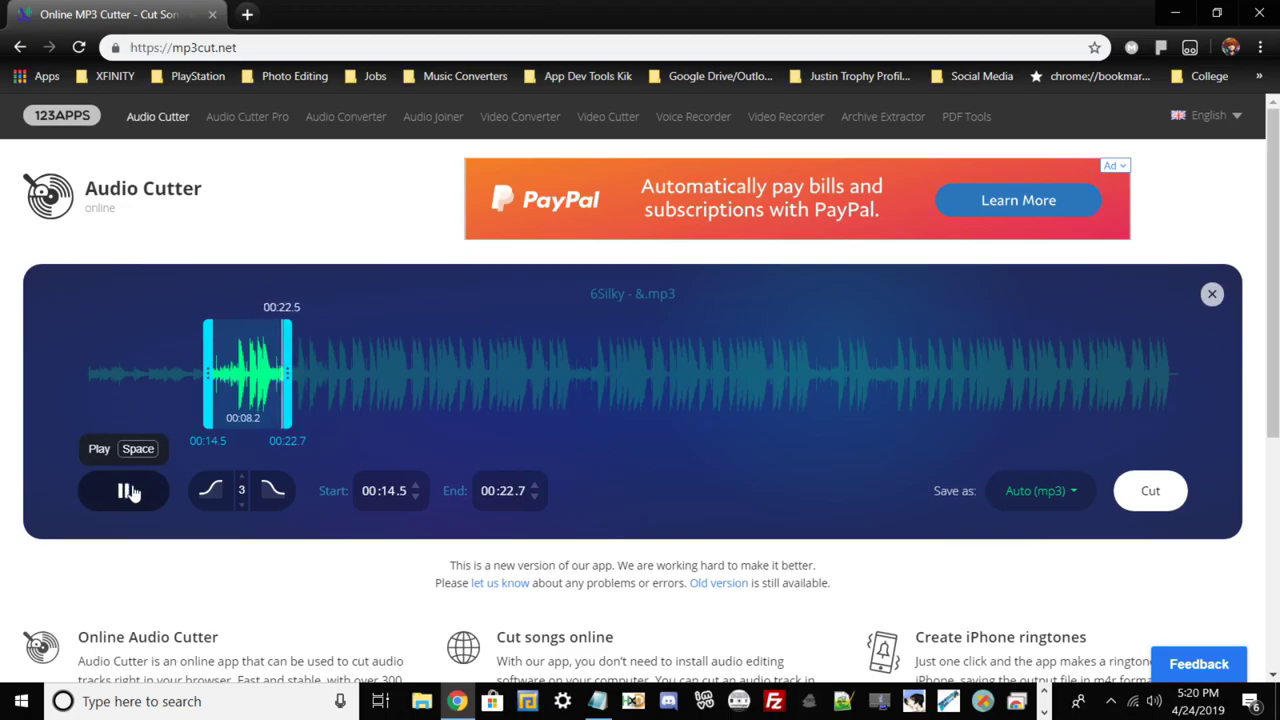
{"action": "left_click", "coordinate": [128, 490]}
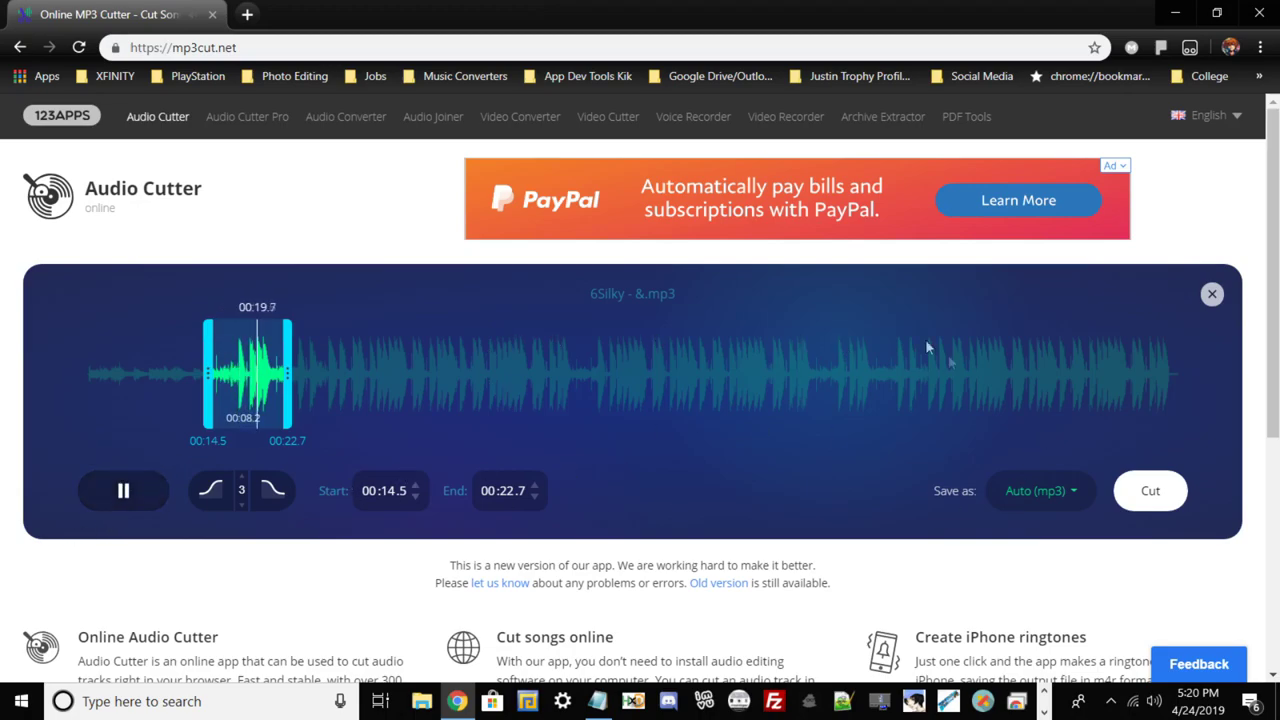
{"action": "left_click", "coordinate": [122, 491]}
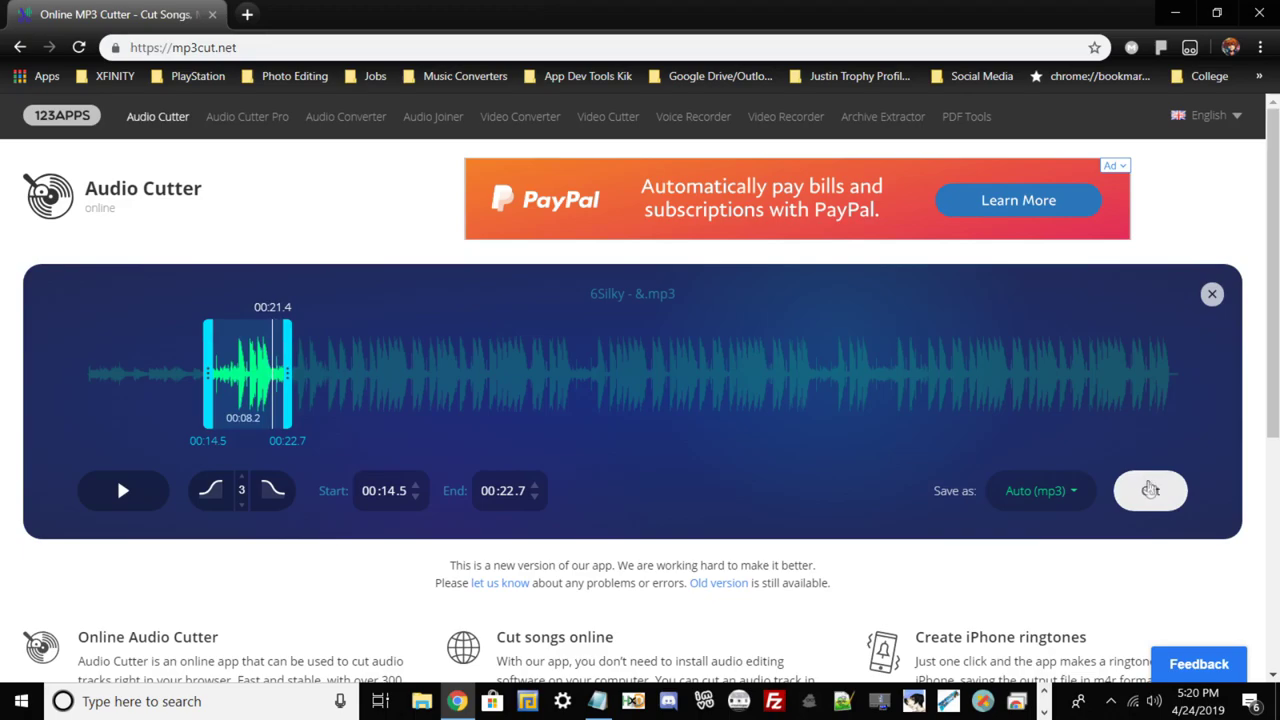
Cut and download the 00:14.5–00:22.7 clip, then show it in its Downloads folder
{"action": "left_click", "coordinate": [1150, 489]}
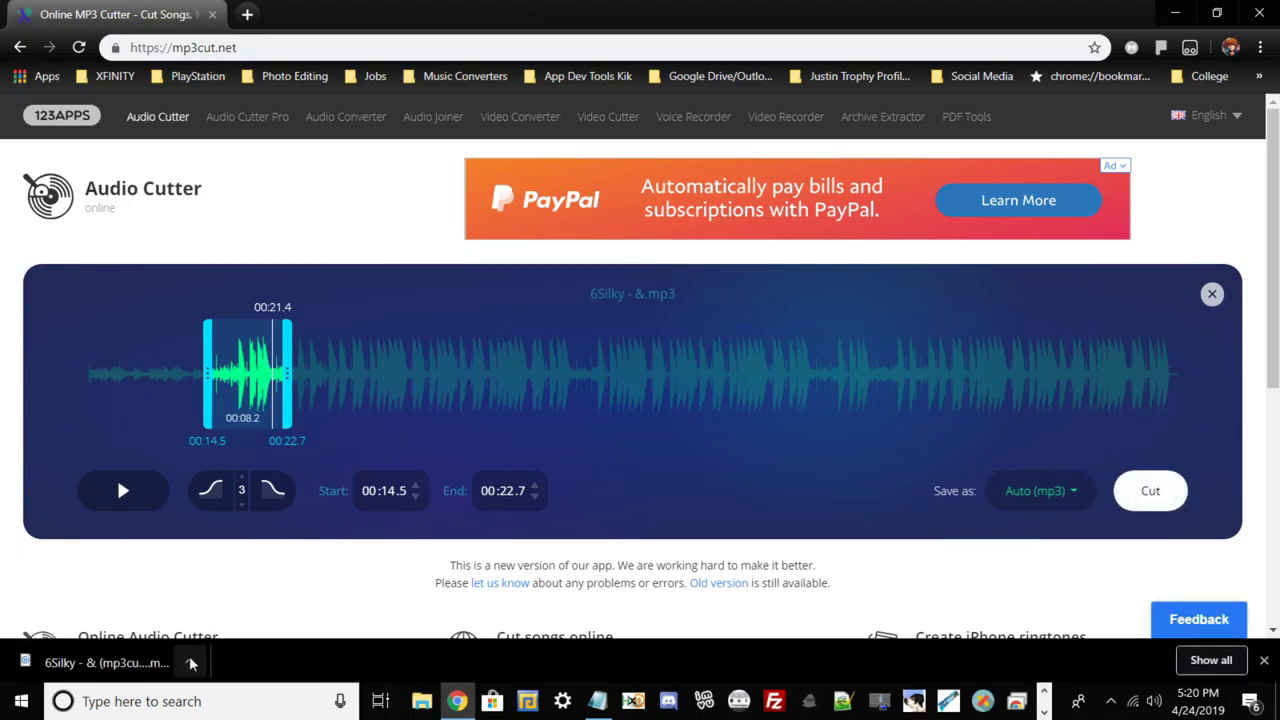
{"action": "left_click", "coordinate": [189, 661]}
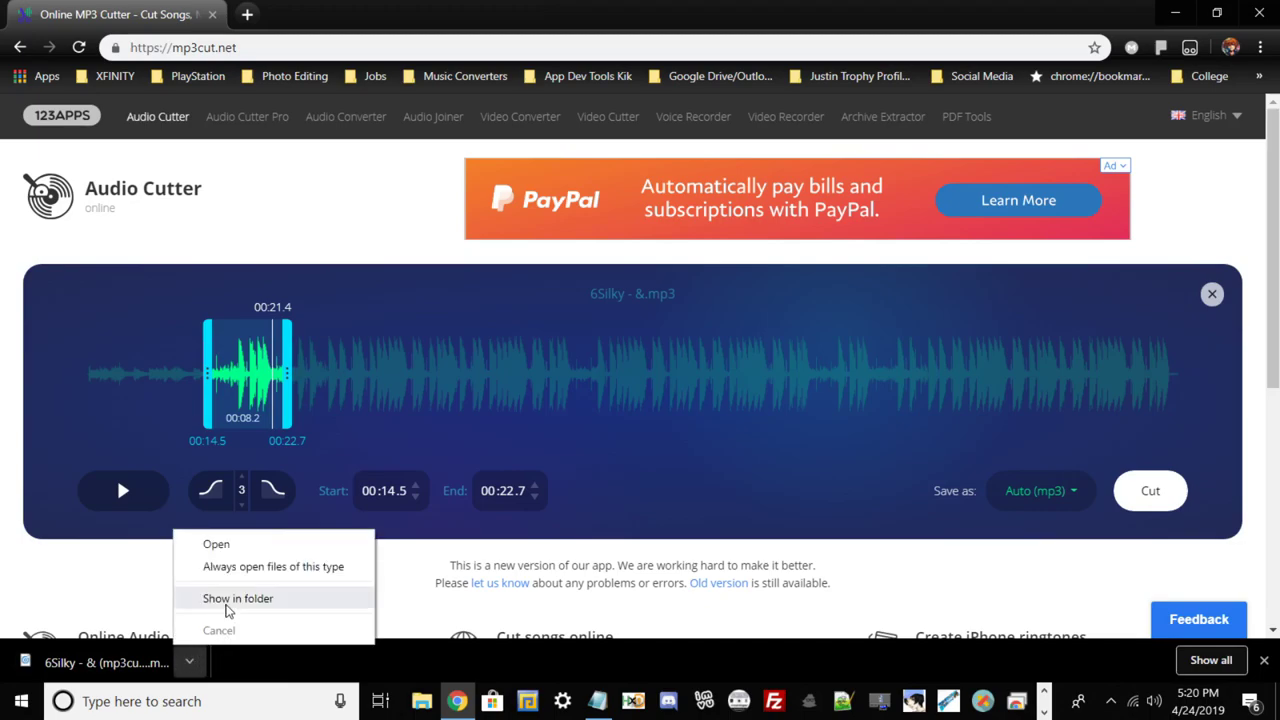
{"action": "left_click", "coordinate": [237, 599]}
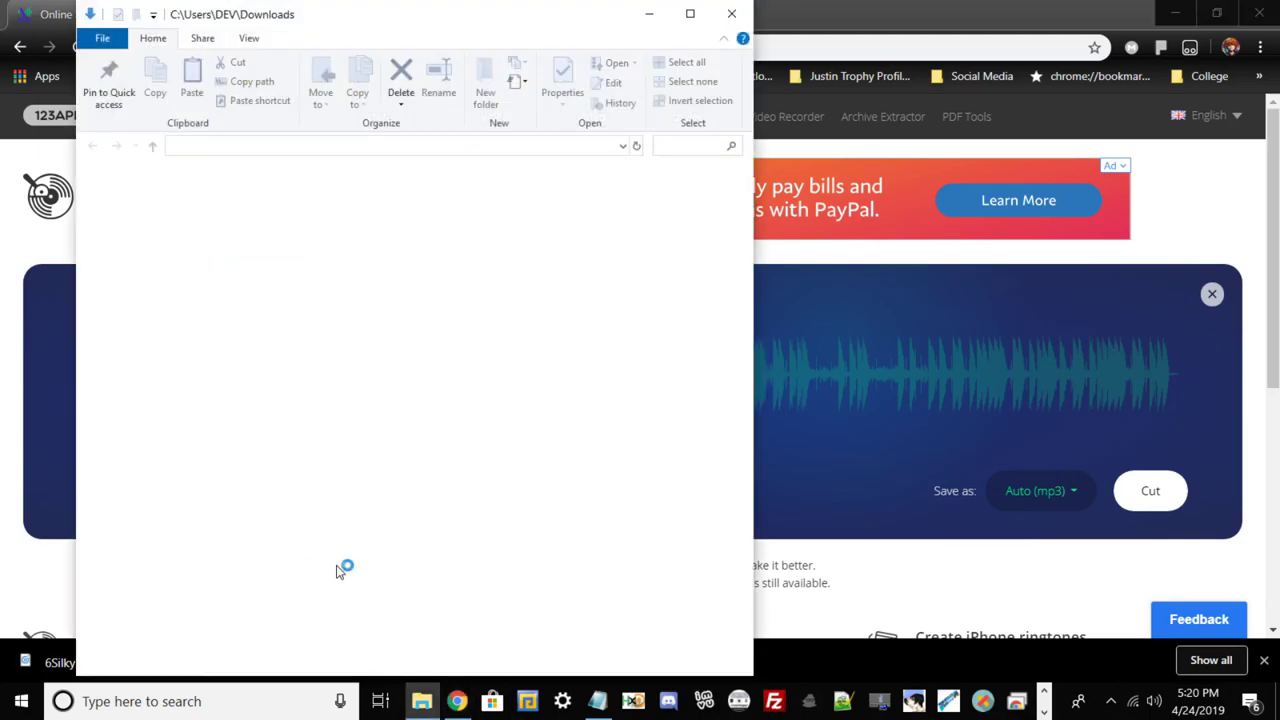
Move 6Silky - & (mp3cut.net).mp3 from Downloads to the Desktop and return to the desktop
{"action": "scroll", "coordinate": [160, 246], "scroll_direction": "up", "scroll_amount": 5}
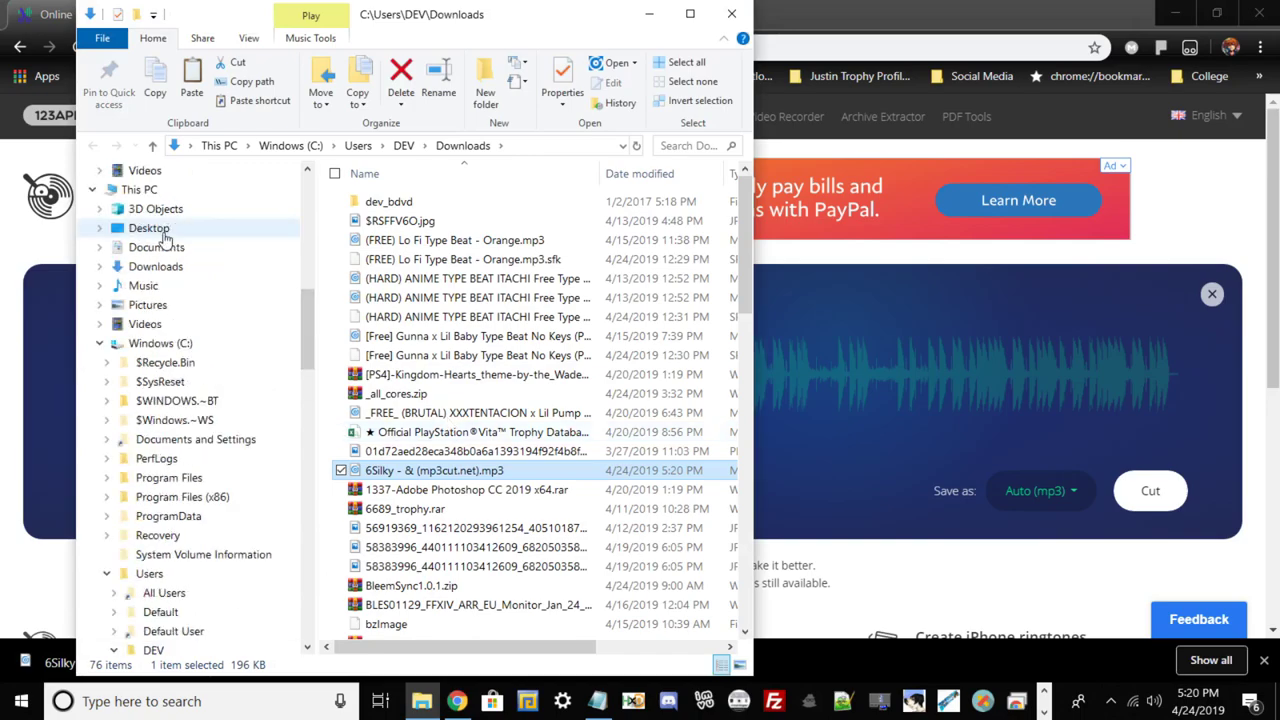
{"action": "left_click_drag", "start_coordinate": [430, 470], "coordinate": [181, 364]}
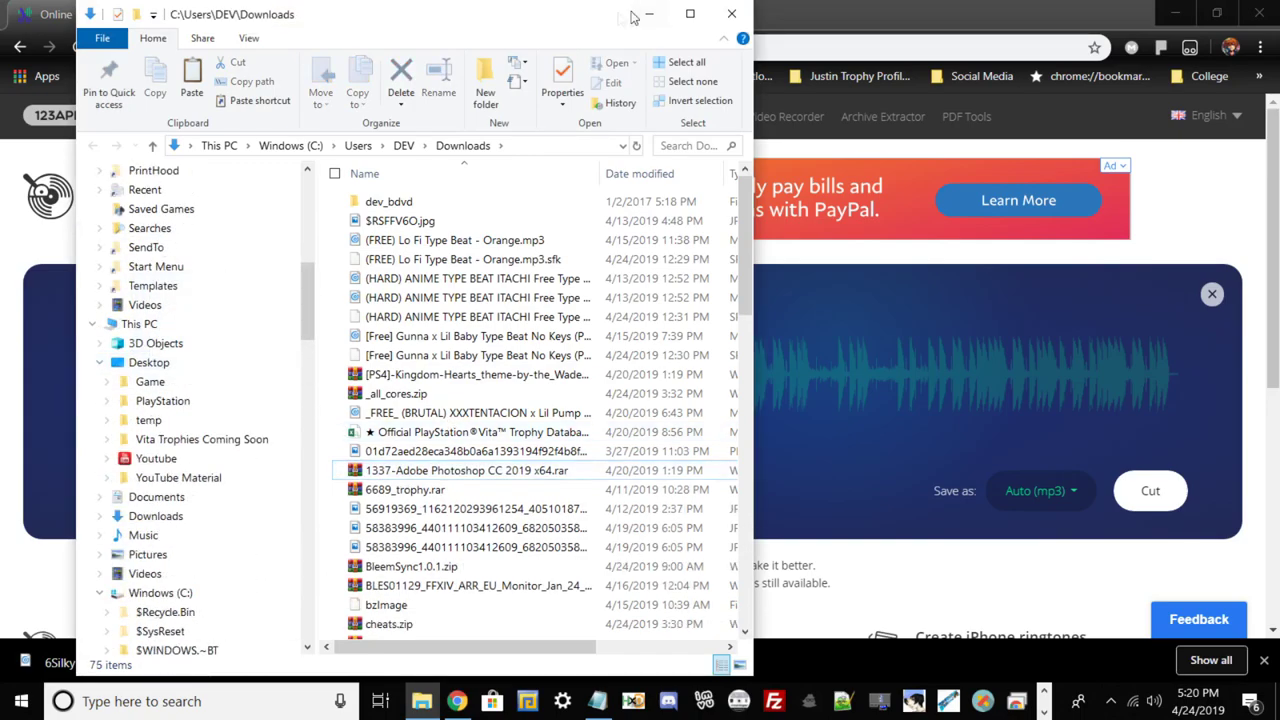
{"action": "left_click", "coordinate": [633, 17]}
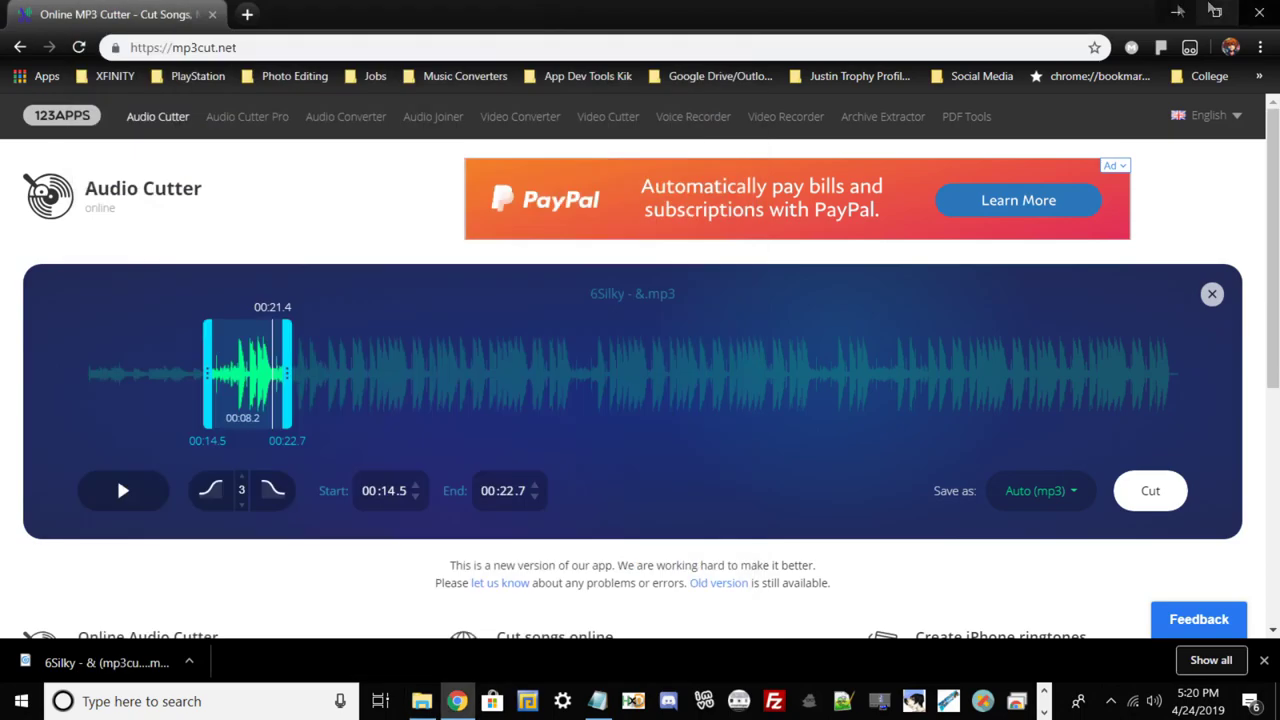
{"action": "key", "text": "super+d"}
Place the trimmed clip beside the title presentation, moving the original song icon aside
{"action": "left_click_drag", "start_coordinate": [38, 213], "coordinate": [670, 318]}
{"action": "left_click_drag", "start_coordinate": [668, 222], "coordinate": [1020, 315]}
{"action": "left_click", "coordinate": [670, 340]}
{"action": "left_click_drag", "start_coordinate": [670, 340], "coordinate": [676, 275]}
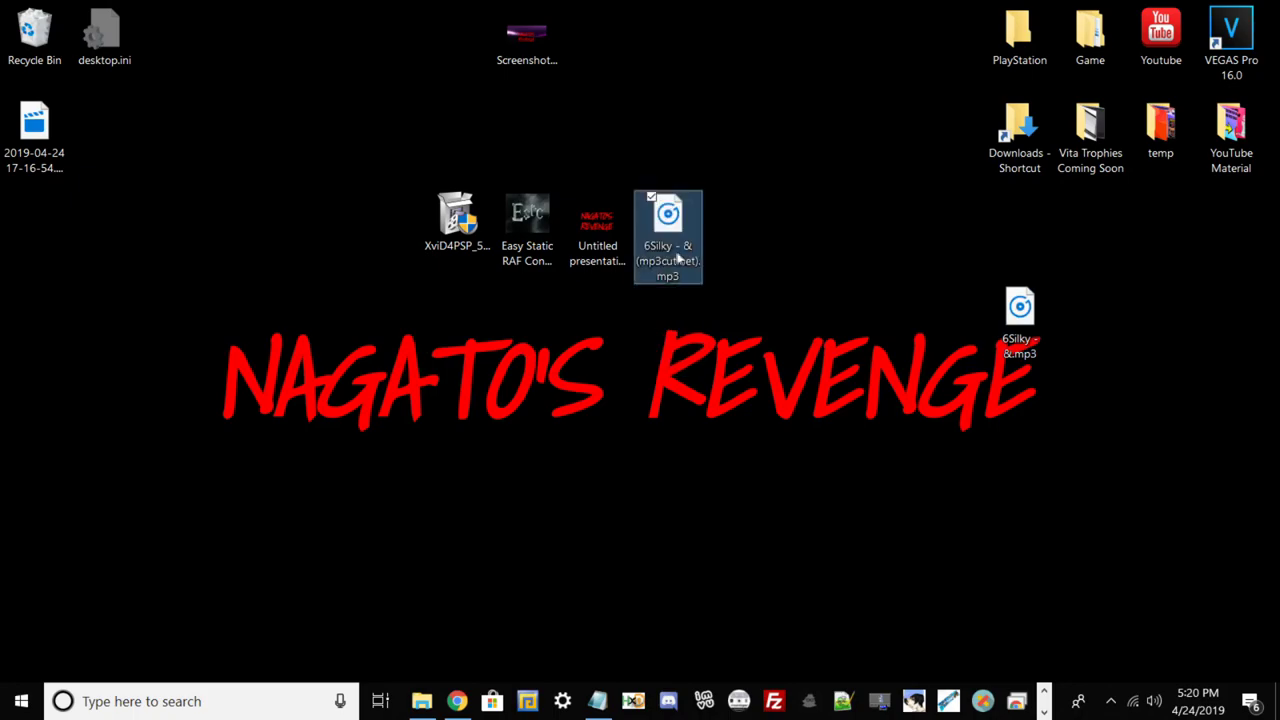